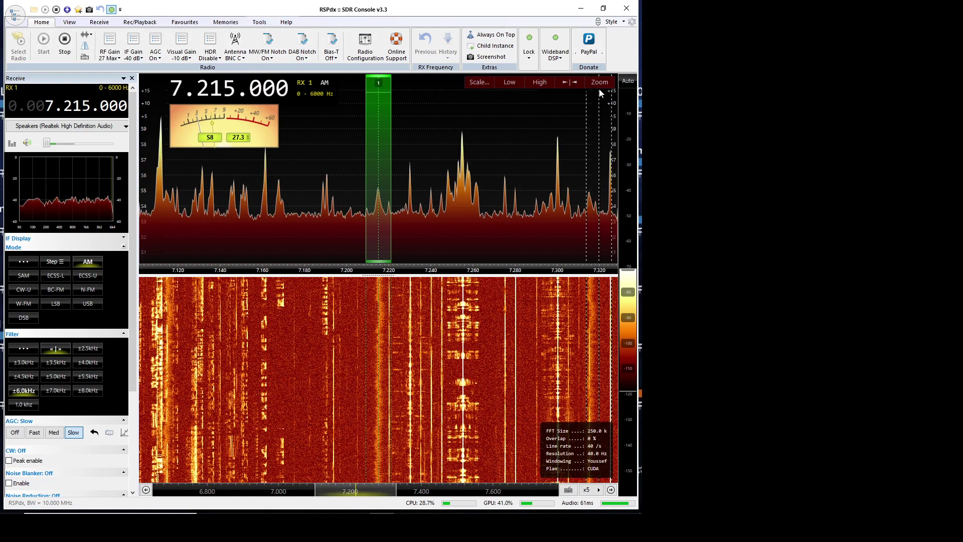
- Open the SDR Server Manager from the running radio console
click(601, 83)
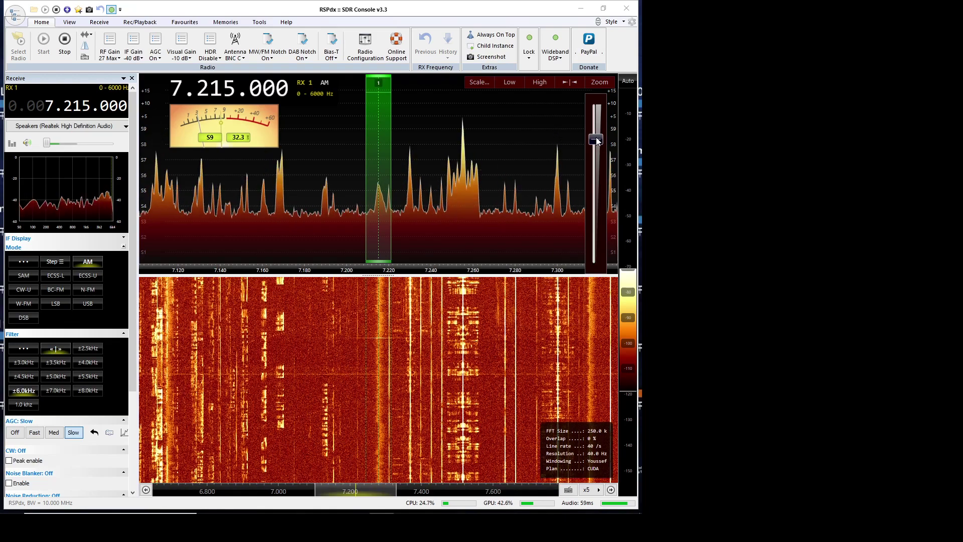
mouse_move(598, 141)
mouse_down()
mouse_move(597, 266)
mouse_move(601, 135)
mouse_up()
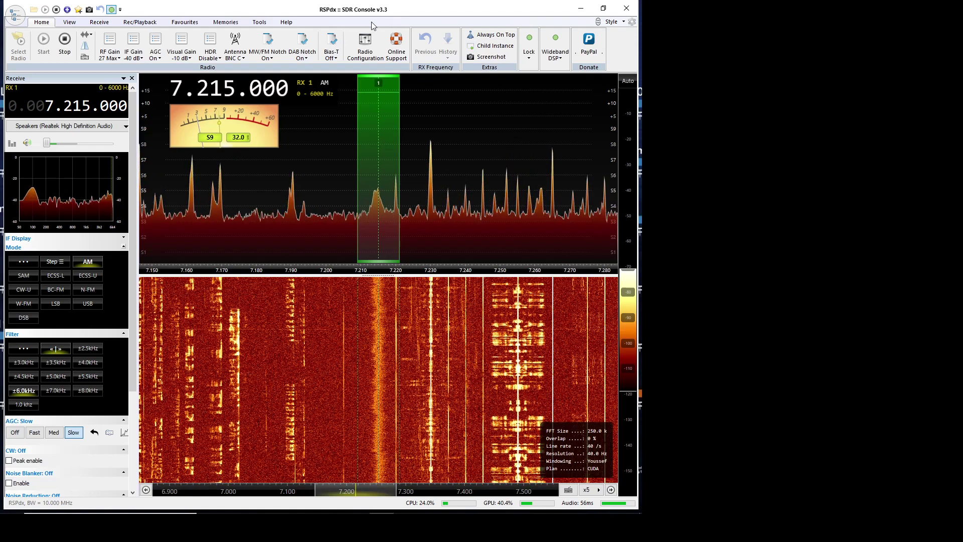
click(259, 22)
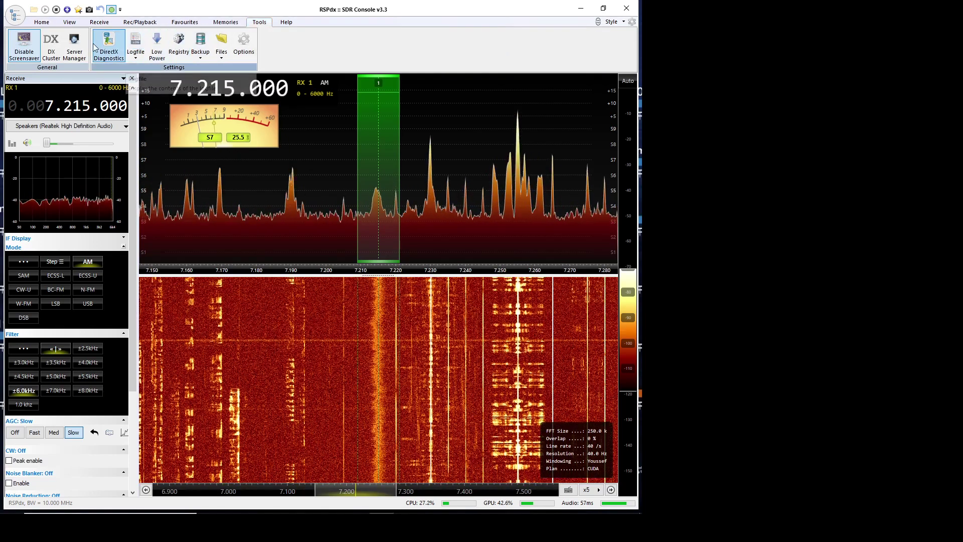
click(74, 45)
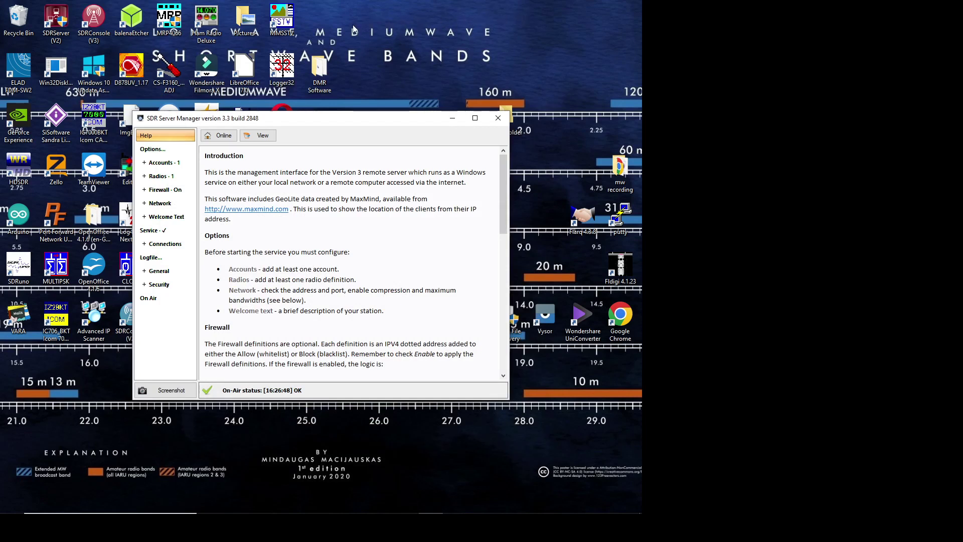
- Review the server's accounts, radios, firewall, network and welcome text options
click(152, 166)
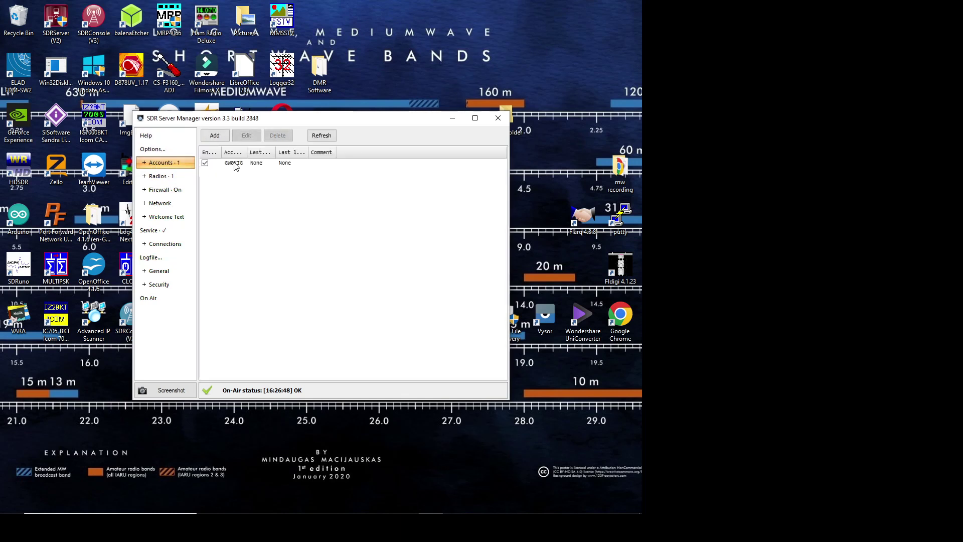
click(160, 177)
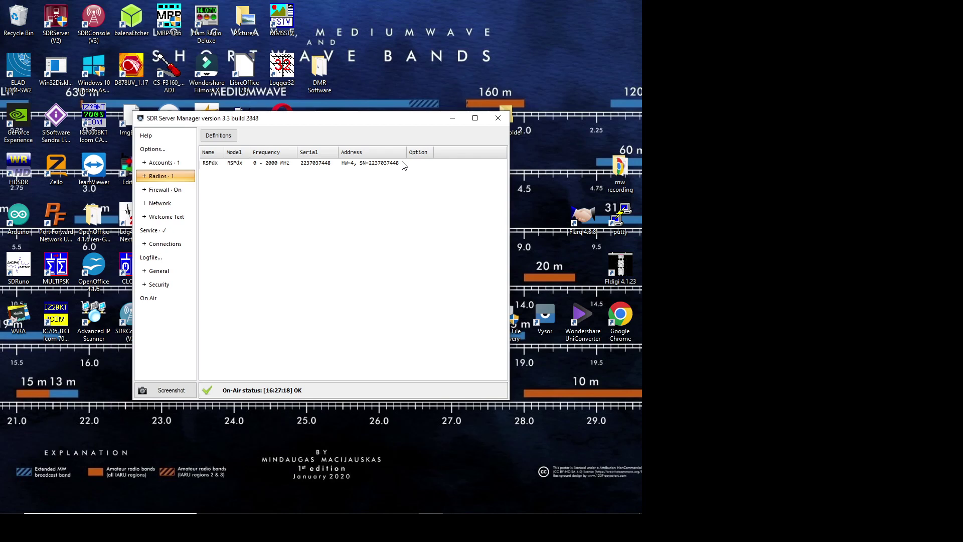
click(162, 192)
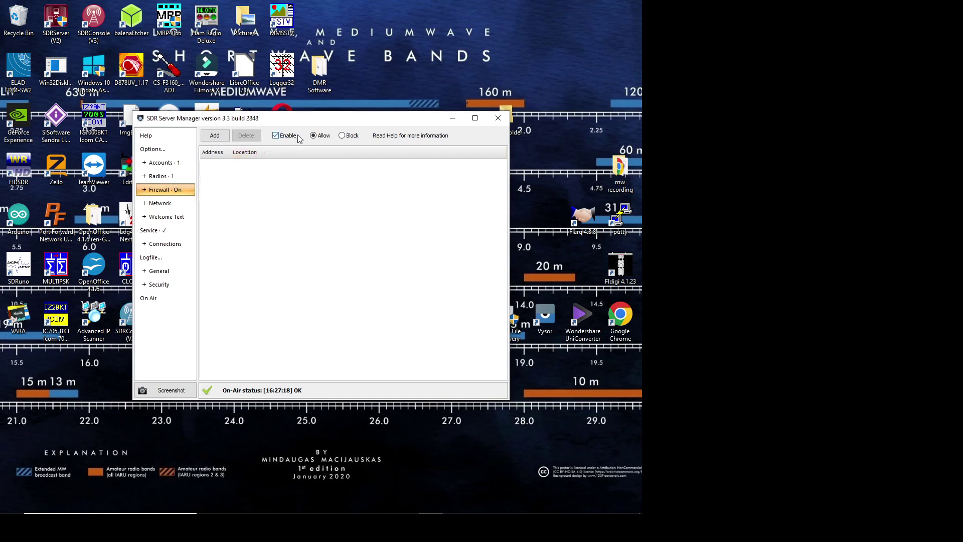
click(164, 206)
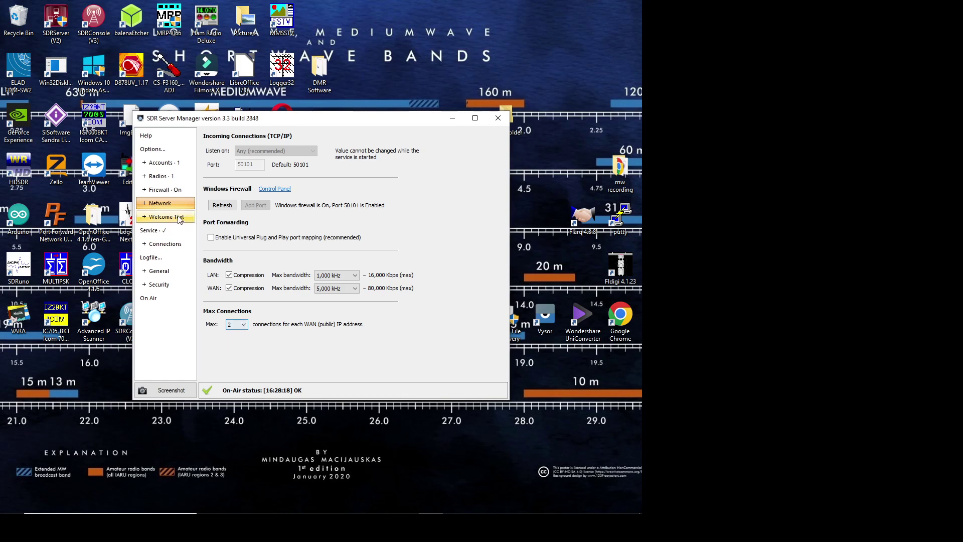
click(159, 219)
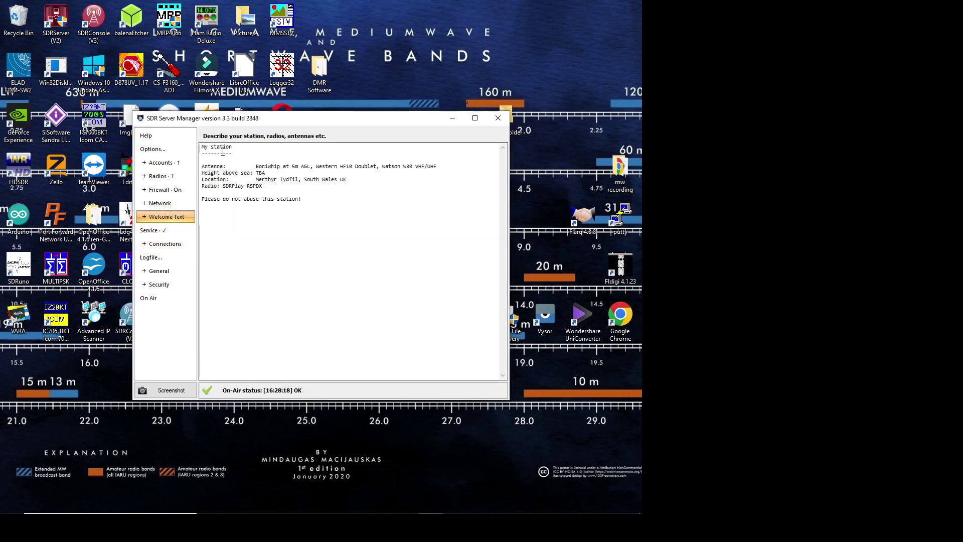
click(229, 179)
- Examine the server's service status, connections, general and security logs, and On Air page
click(151, 232)
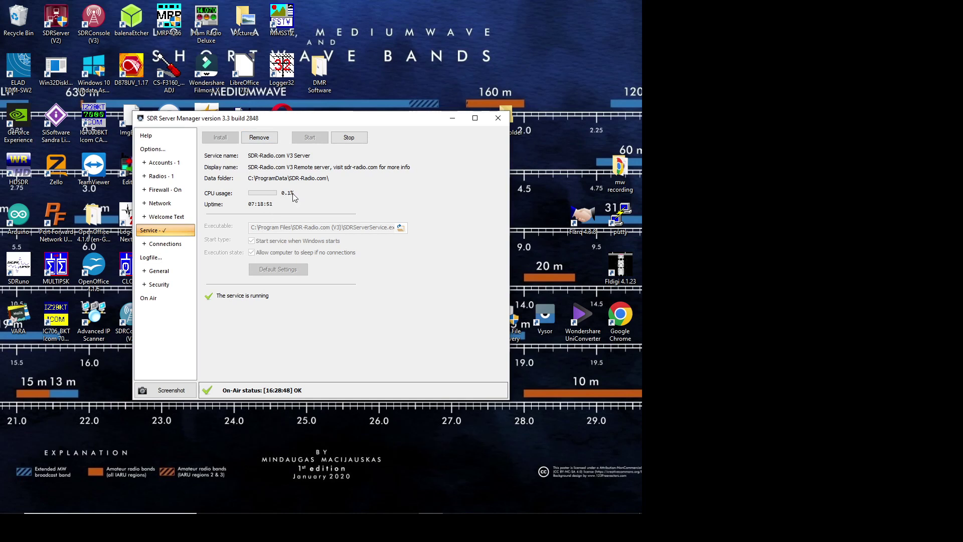
click(172, 247)
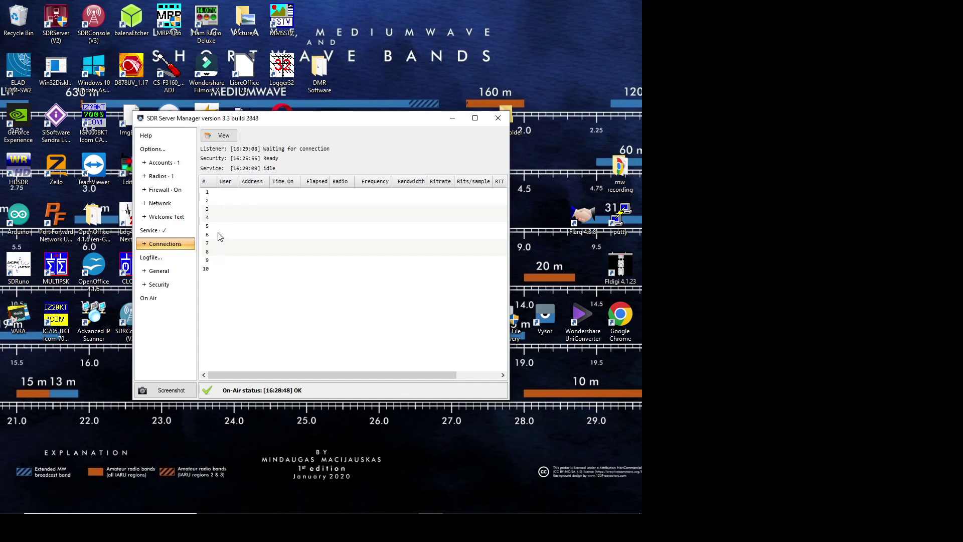
click(176, 272)
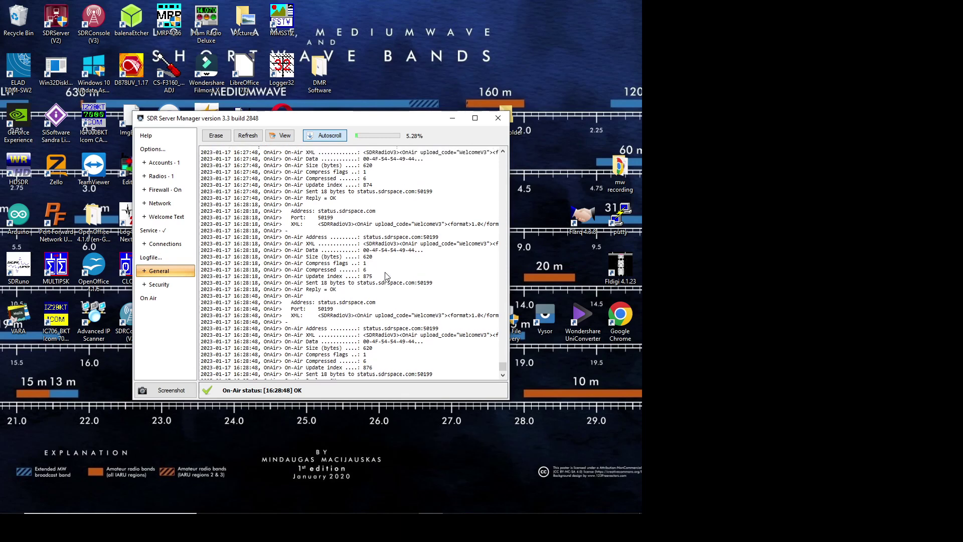
scroll(391, 274, up, 12)
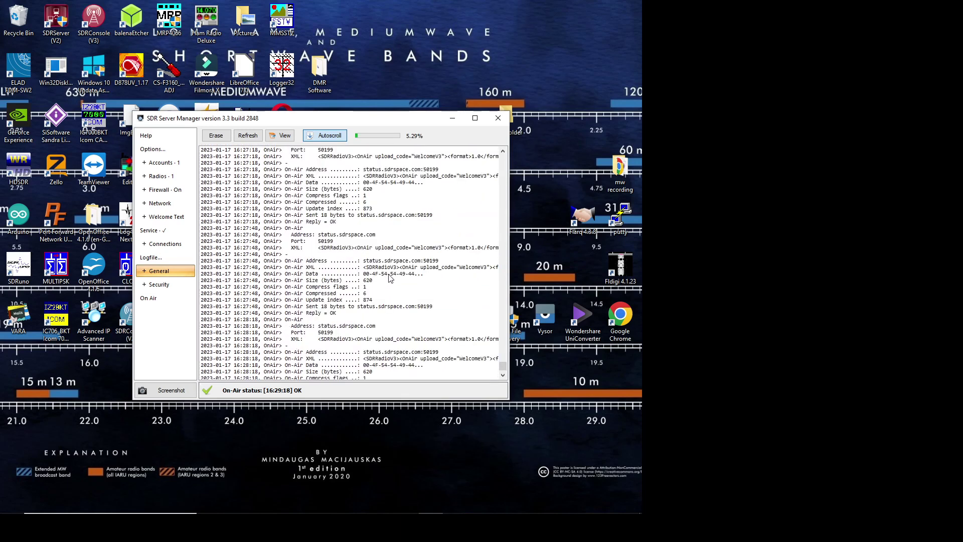
scroll(374, 245, up, 9)
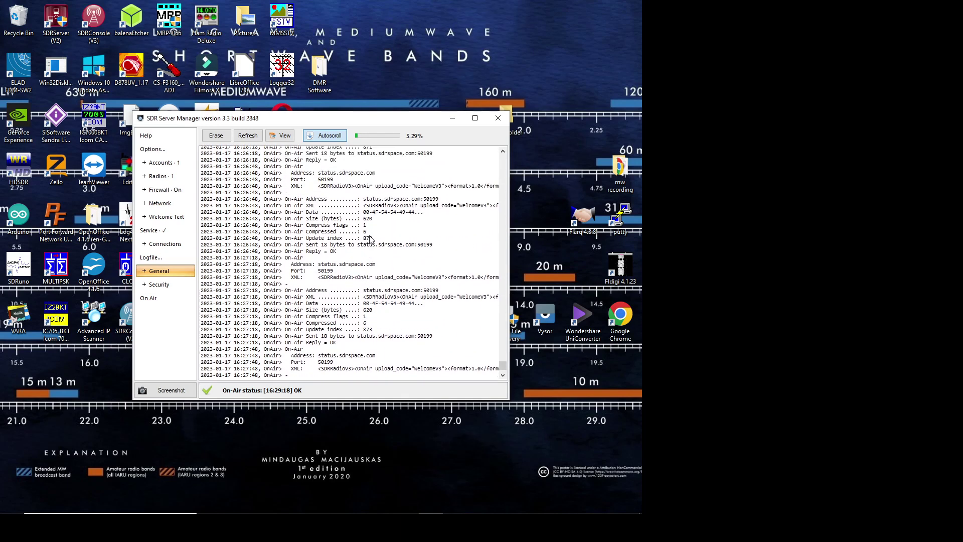
scroll(374, 244, up, 3)
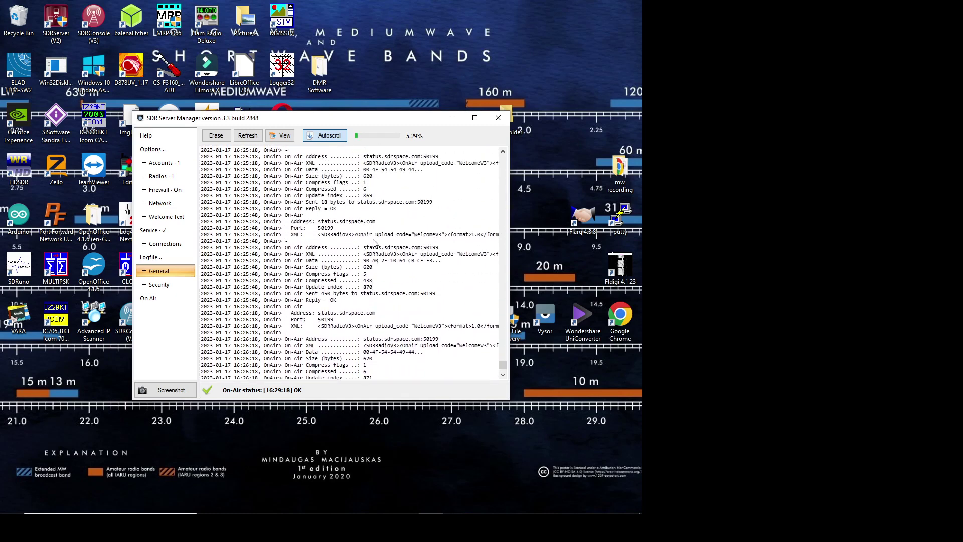
click(167, 285)
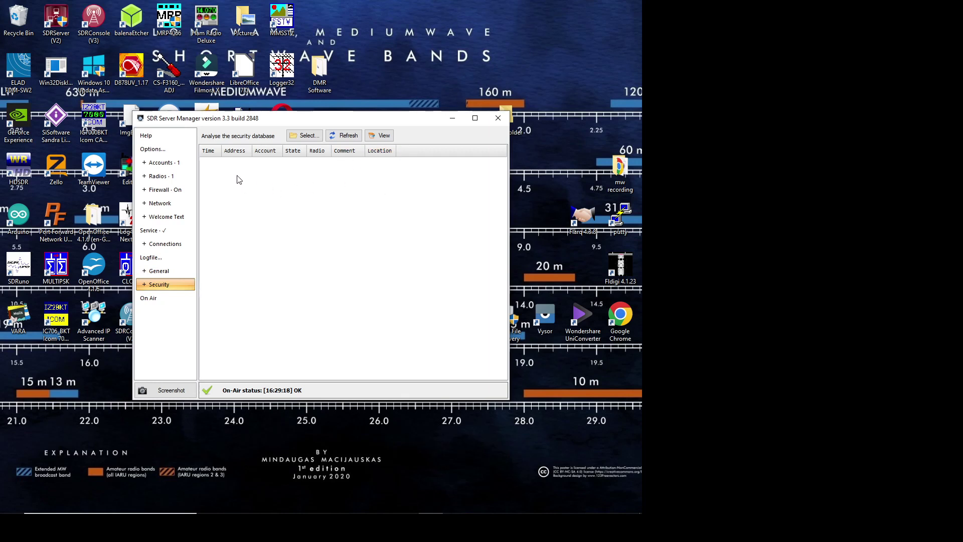
click(148, 299)
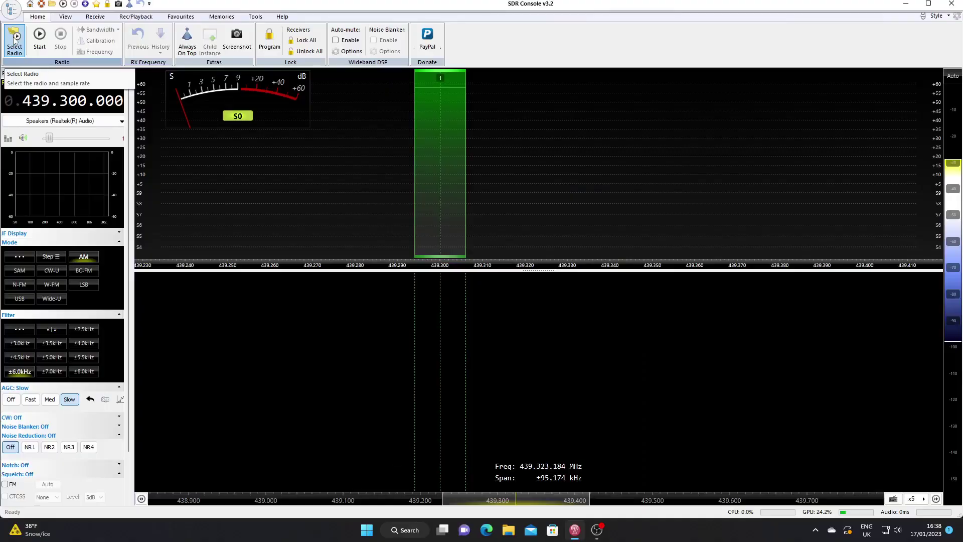
- Open the radio selection on the client console
click(15, 40)
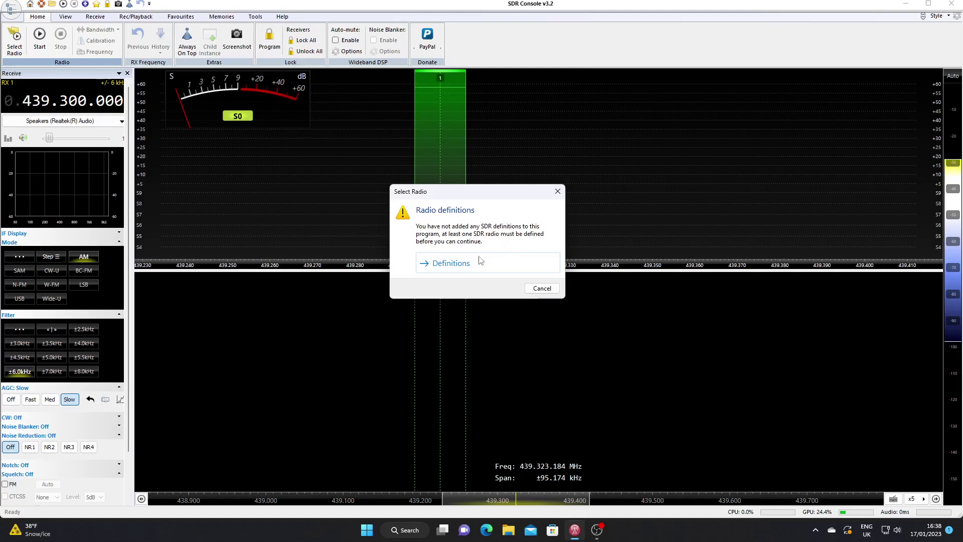
click(452, 264)
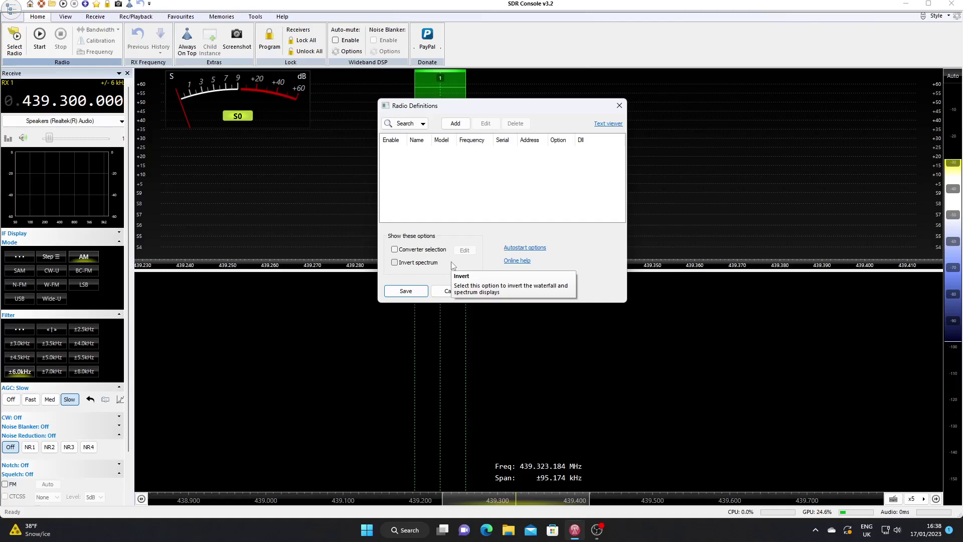
click(417, 126)
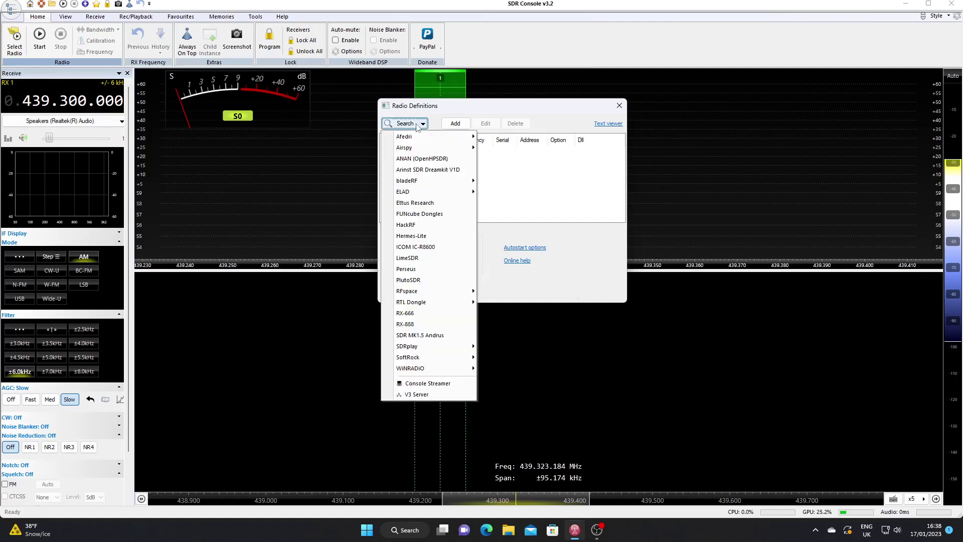
key(Escape)
key(Escape)
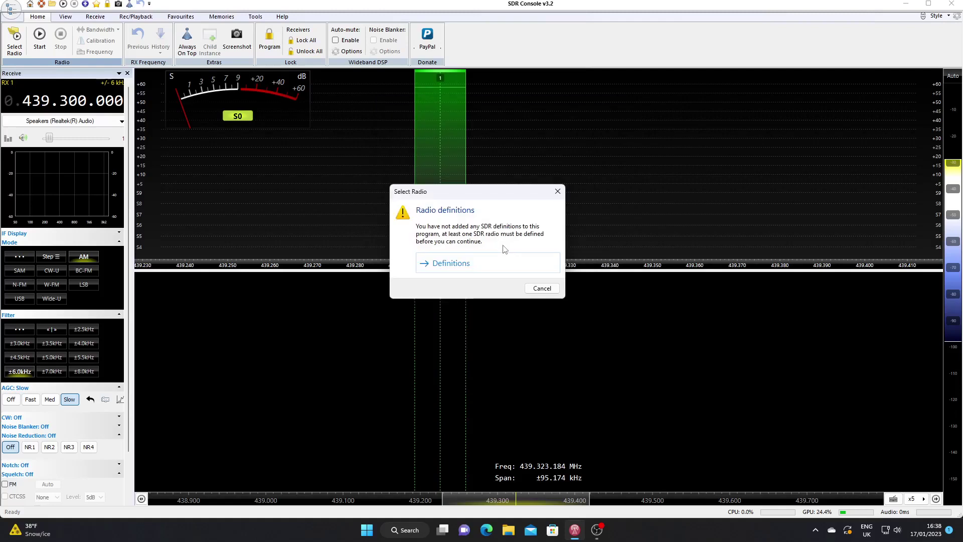
- Start a V3 Server search in the radio definitions and select GW0KIG from the online servers
click(453, 265)
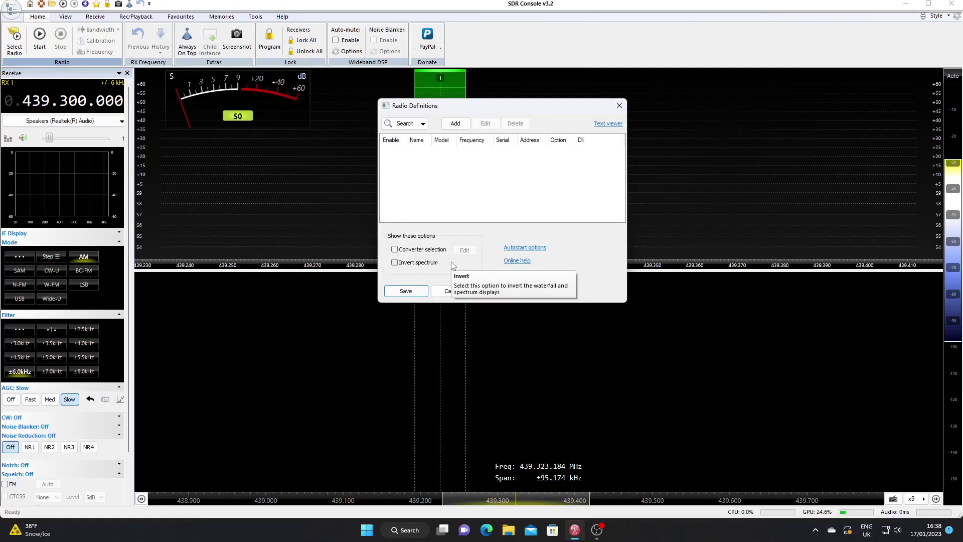
click(417, 126)
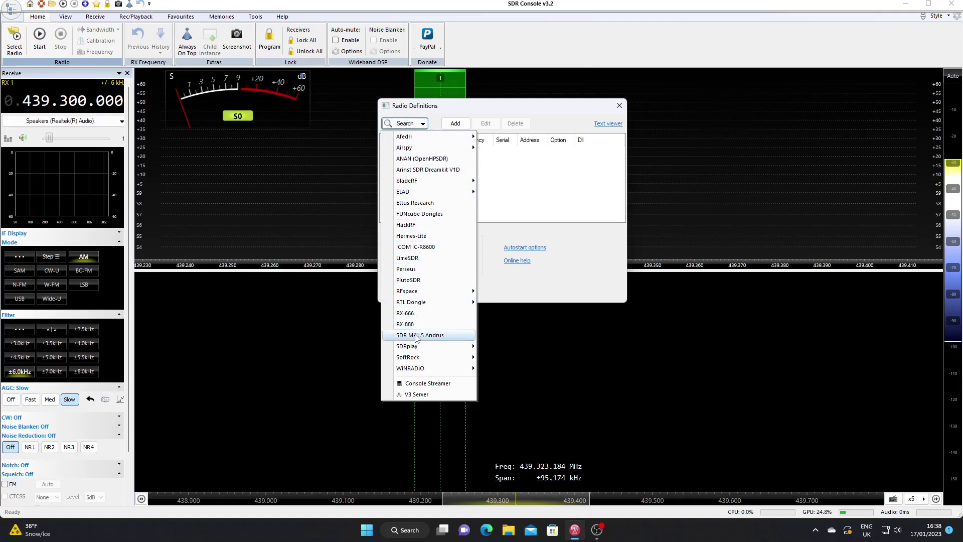
click(416, 395)
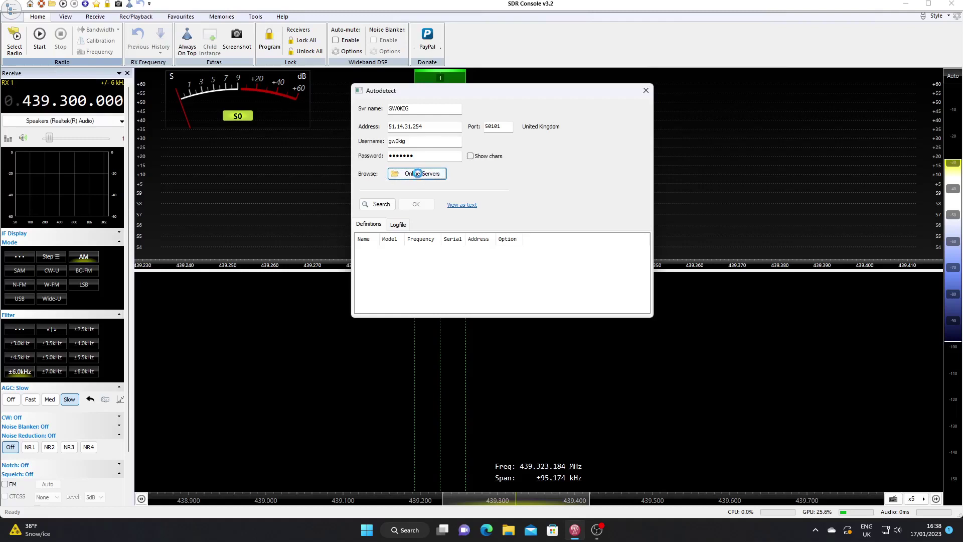
click(418, 174)
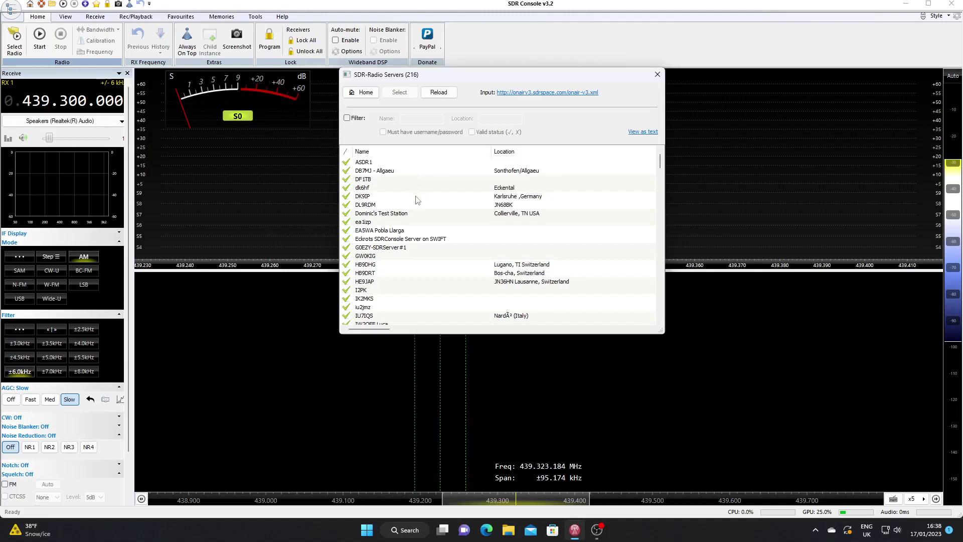
click(365, 257)
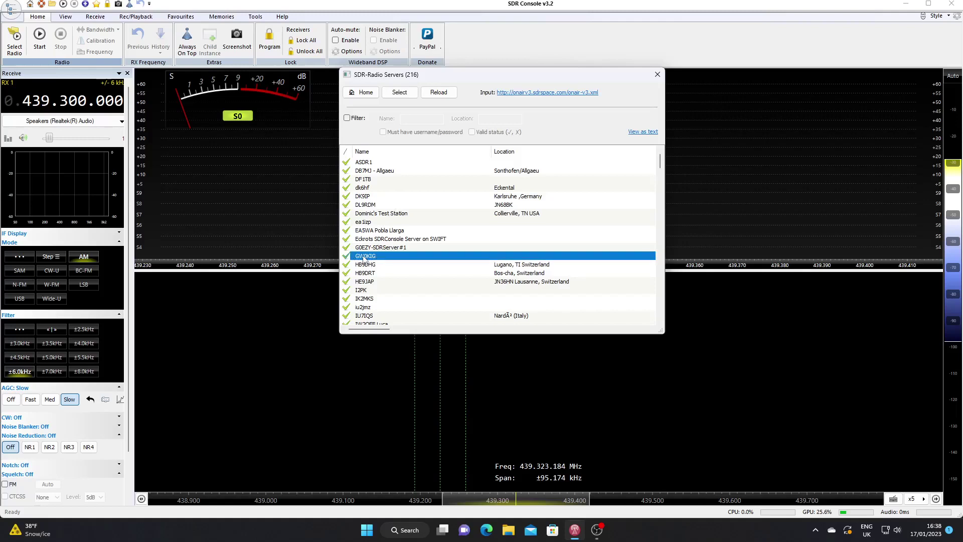
click(401, 93)
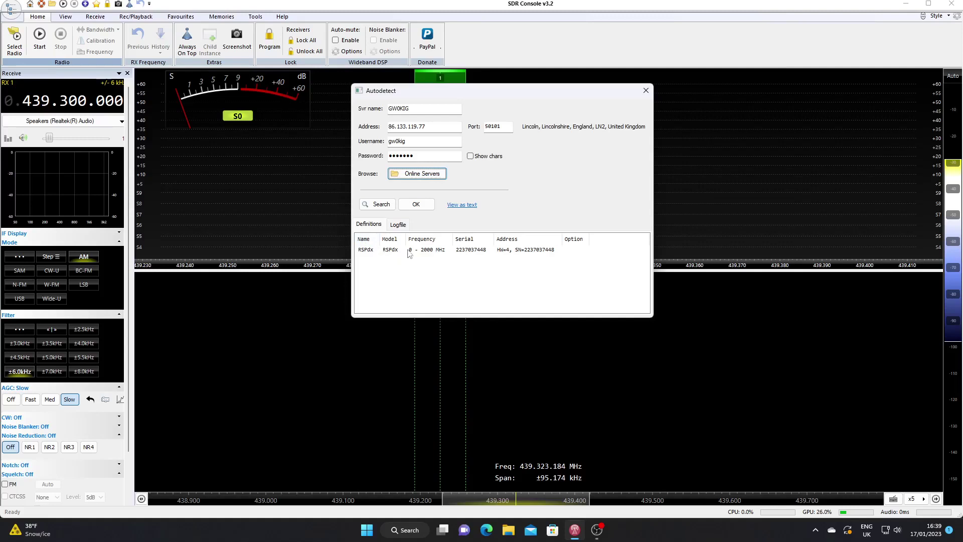
- Accept the detected RSPdx, add its server definition to the list and save the radio definitions
key(Tab)
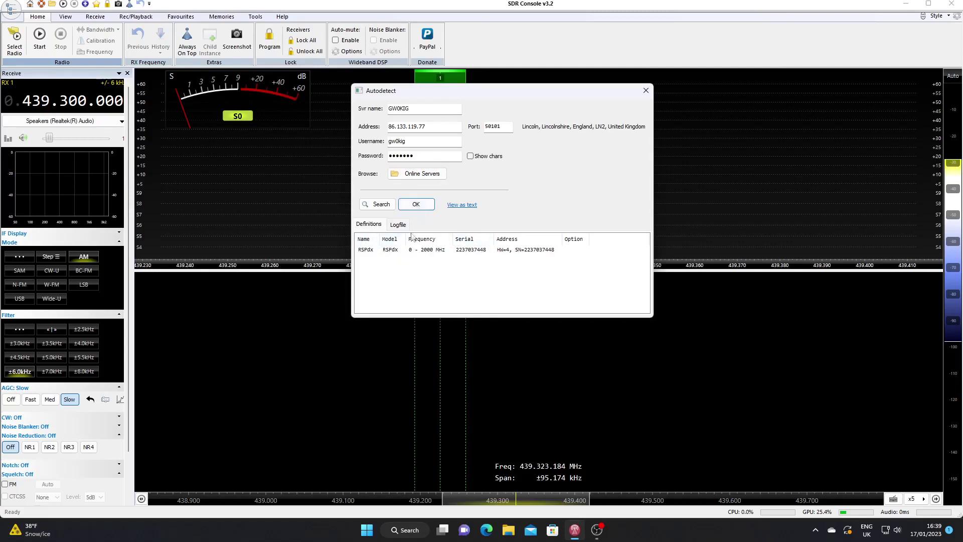
click(416, 205)
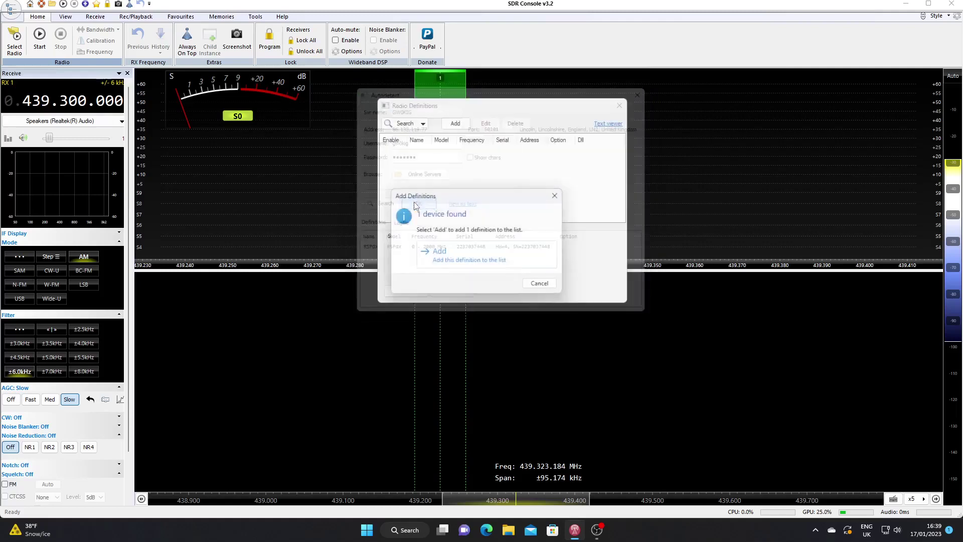
click(443, 256)
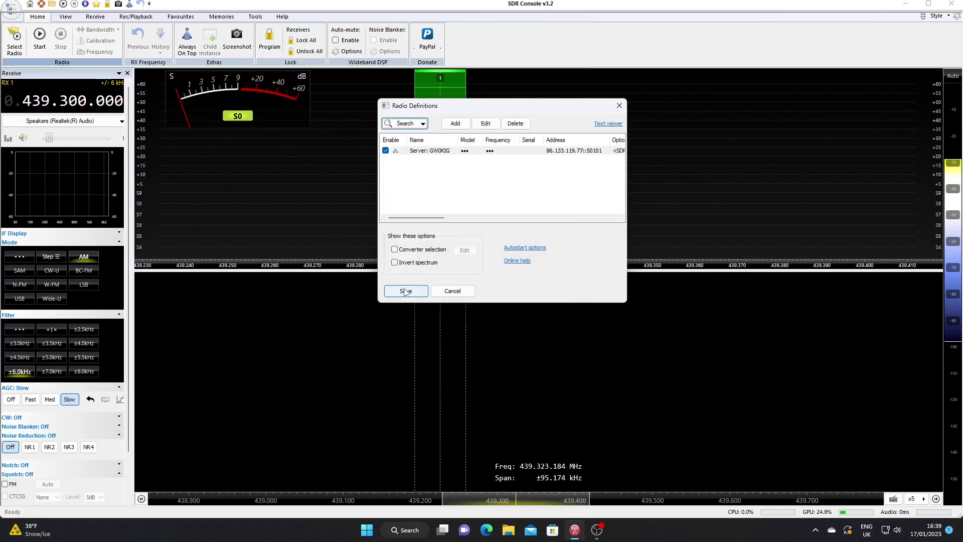
click(405, 291)
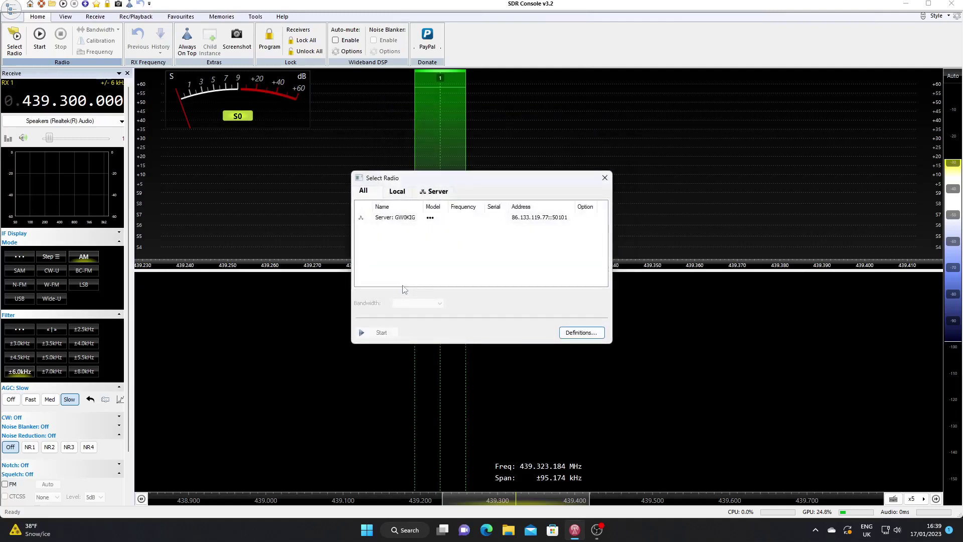
- Connect to the GW0KIG server and set the RSPdx bandwidth to 2 MHz (Low IF)
click(391, 218)
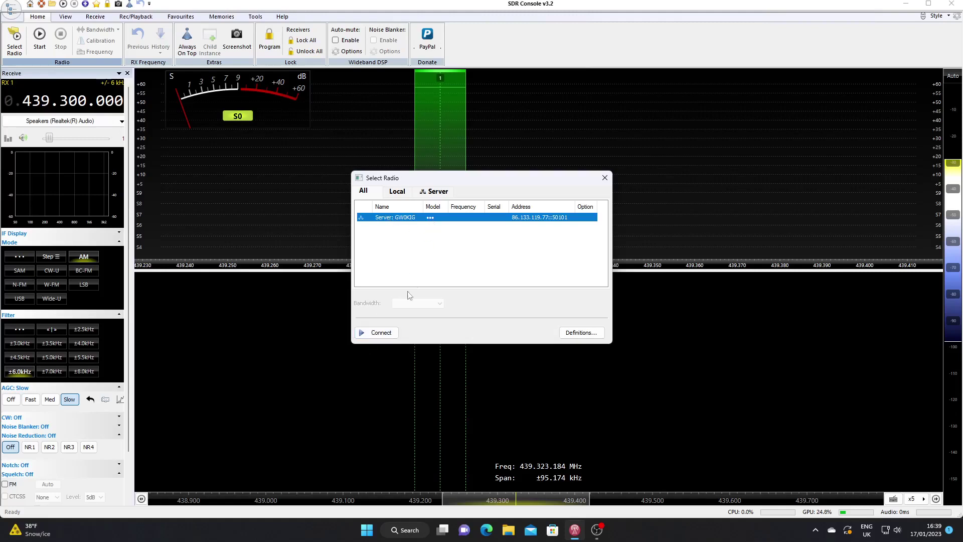
click(385, 336)
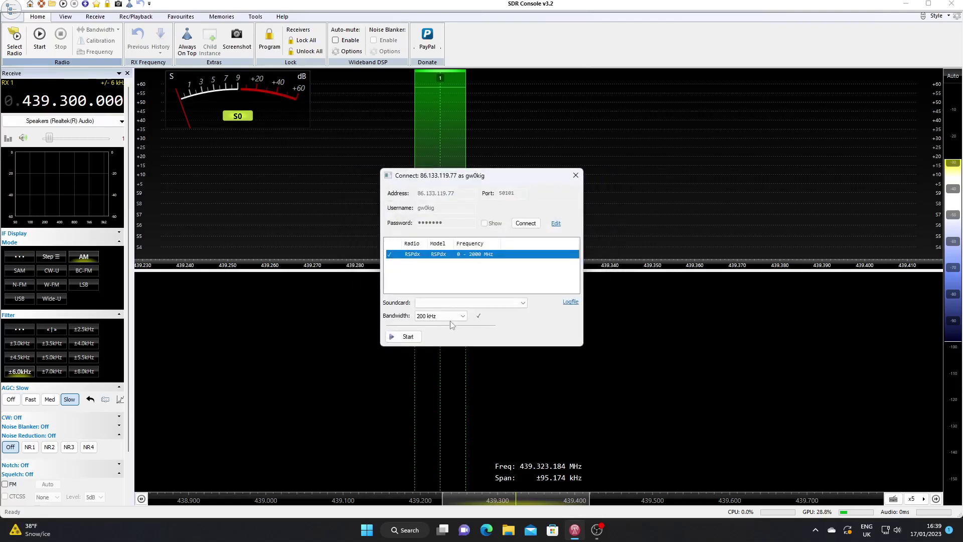
click(462, 317)
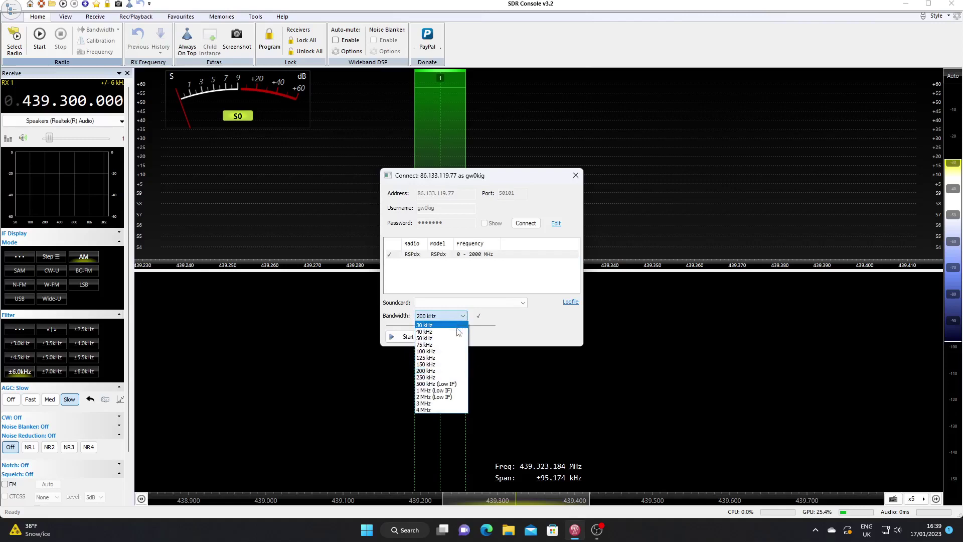
click(437, 397)
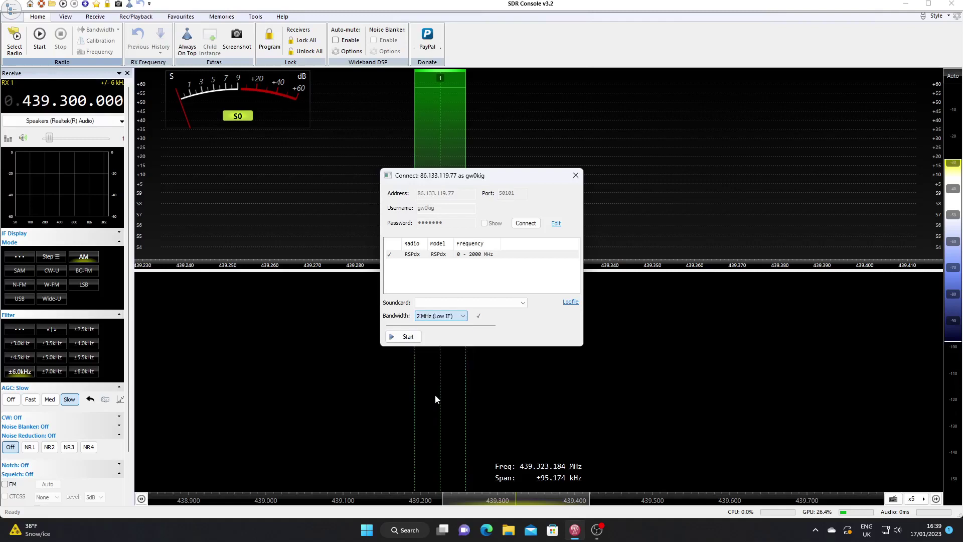
- Start the remote RSPdx, switch the 439.300 MHz receiver to N-FM mode and adjust its audio output level
click(406, 338)
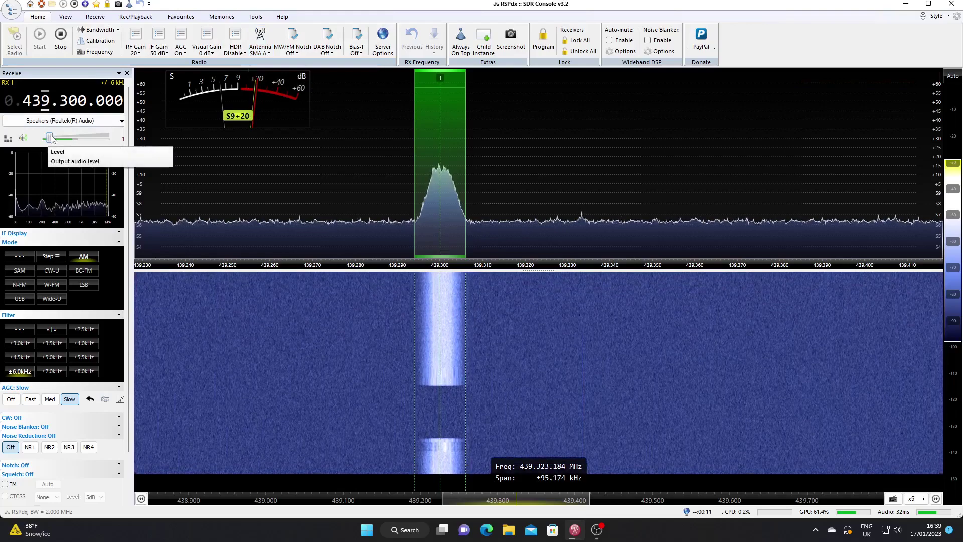
drag(51, 139, 71, 143)
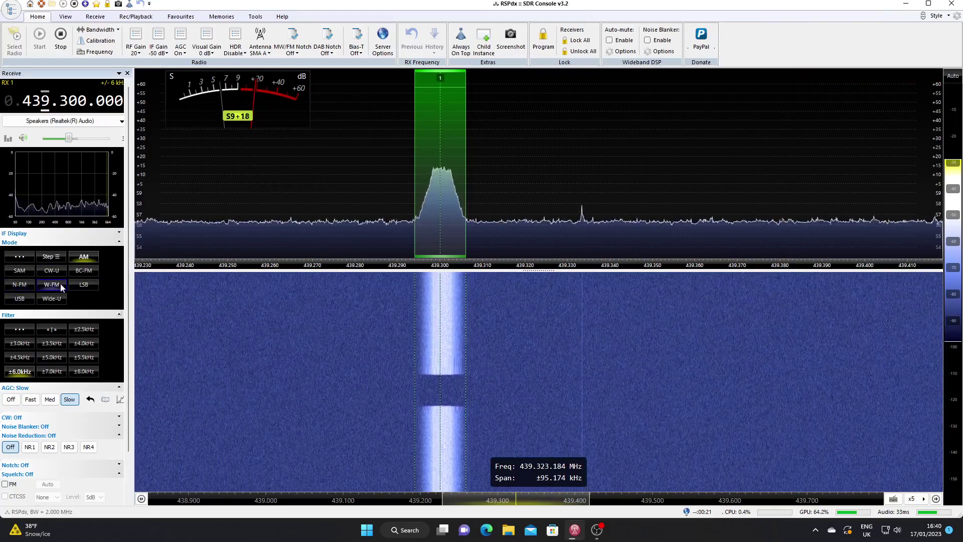
click(30, 284)
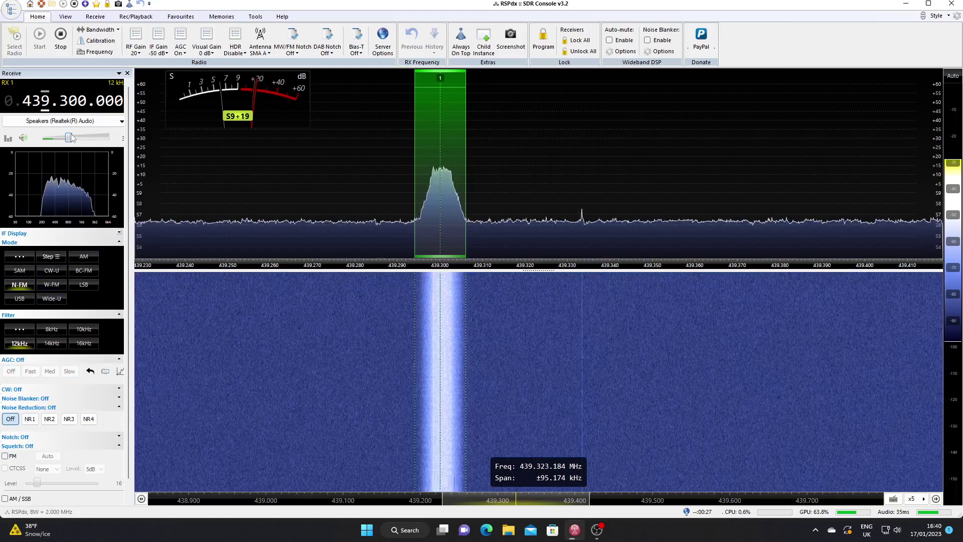
drag(69, 138, 92, 143)
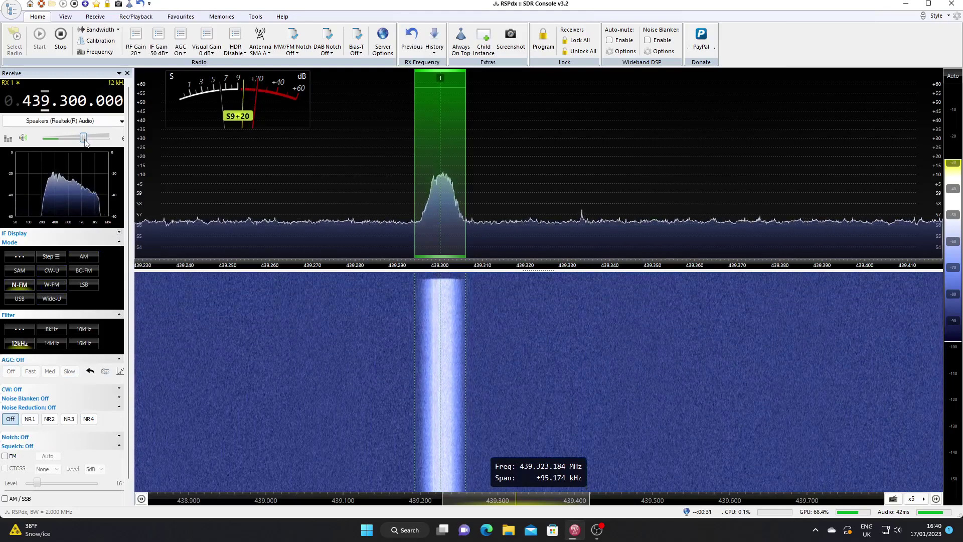
drag(90, 140, 62, 138)
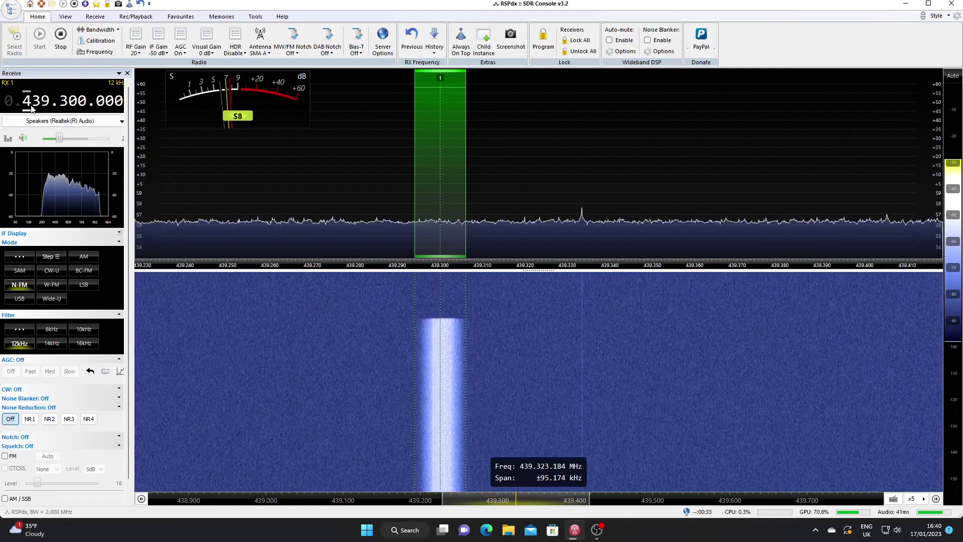
- Tune the receiver down to 15.300 MHz and switch the RSPdx antenna input to BNC C
scroll(32, 104, down, 1)
scroll(32, 104, down, 3)
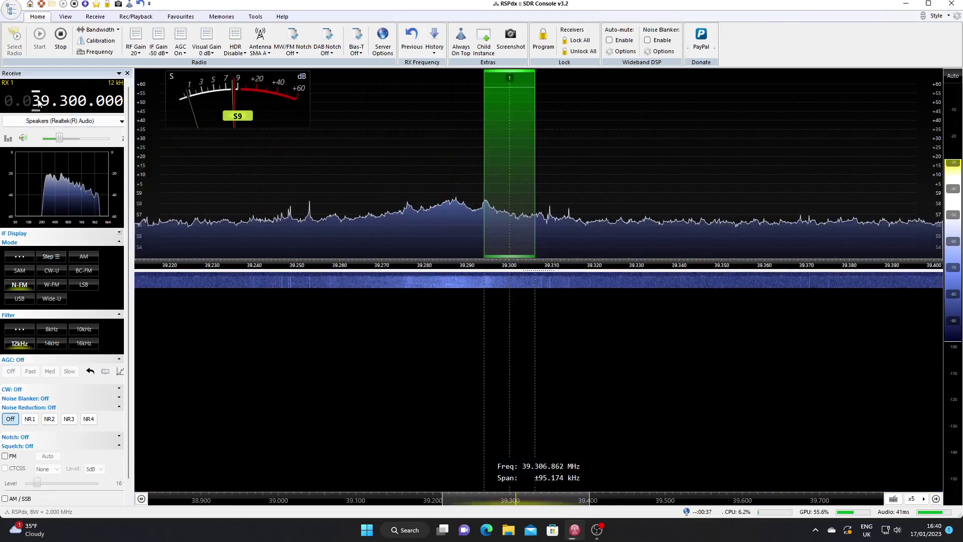
scroll(38, 102, down, 2)
scroll(48, 104, down, 3)
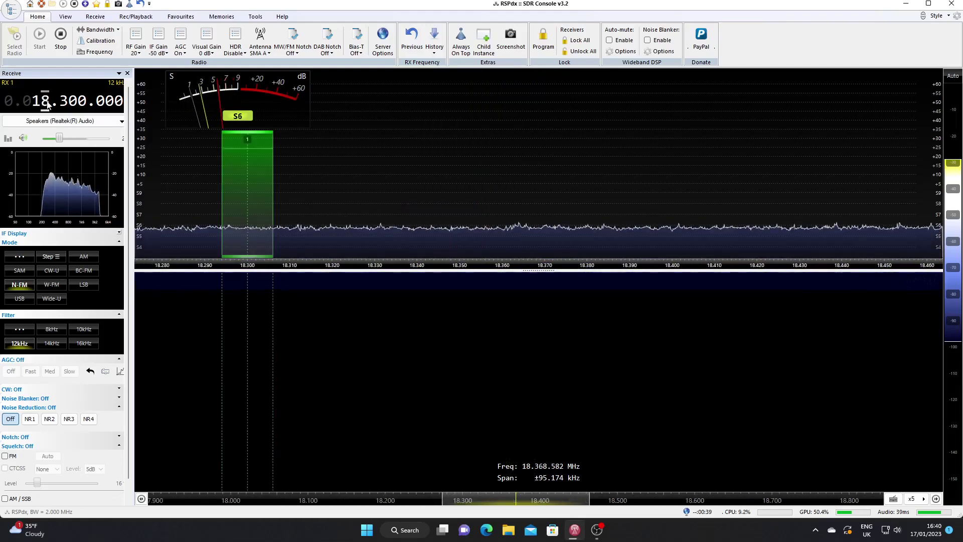
scroll(49, 105, down, 1)
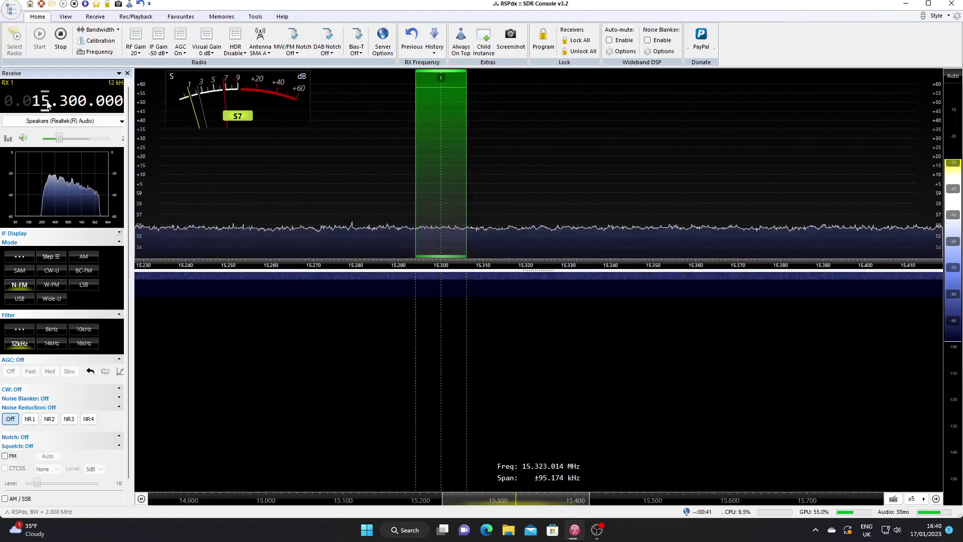
click(269, 54)
click(273, 85)
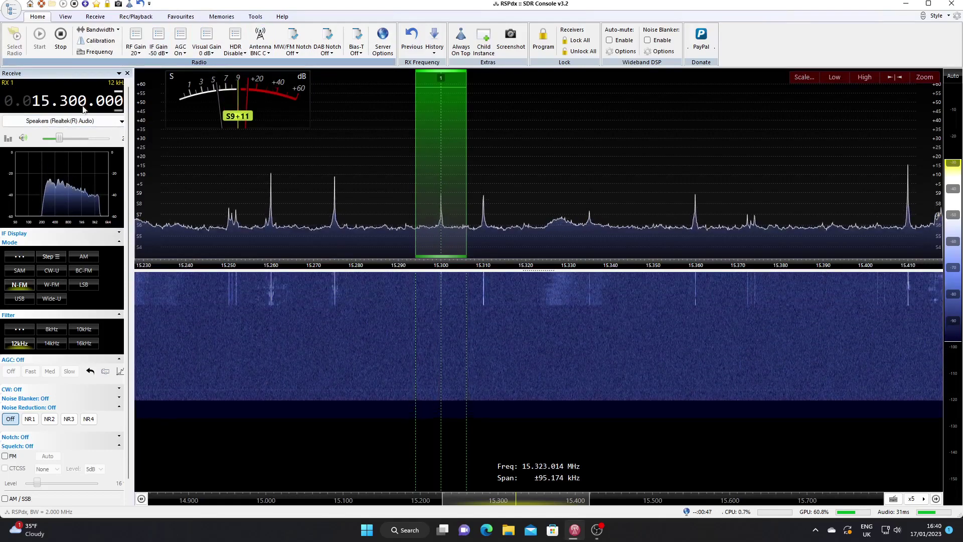
- Receive the shortwave broadcast at 15.420 MHz in AM mode and lower the audio output level
scroll(67, 100, up, 1)
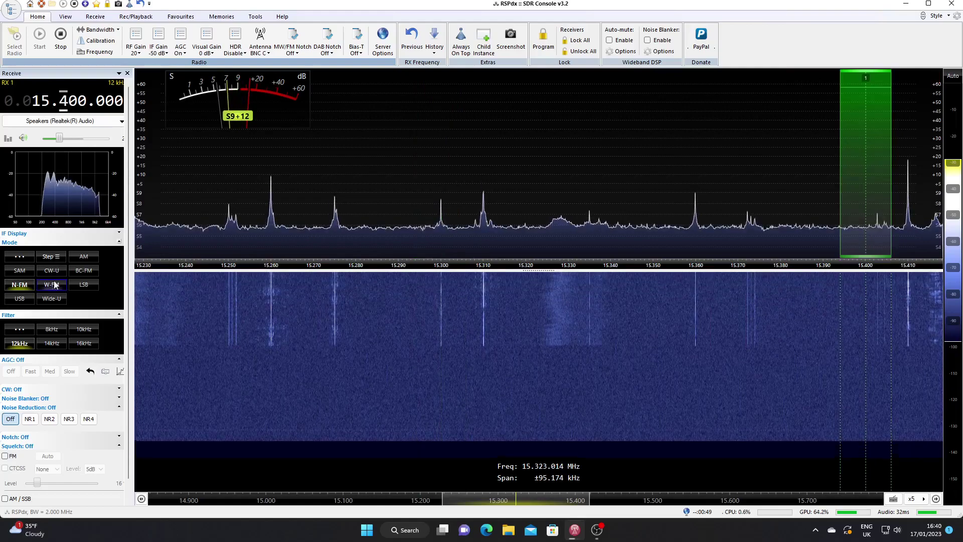
click(84, 258)
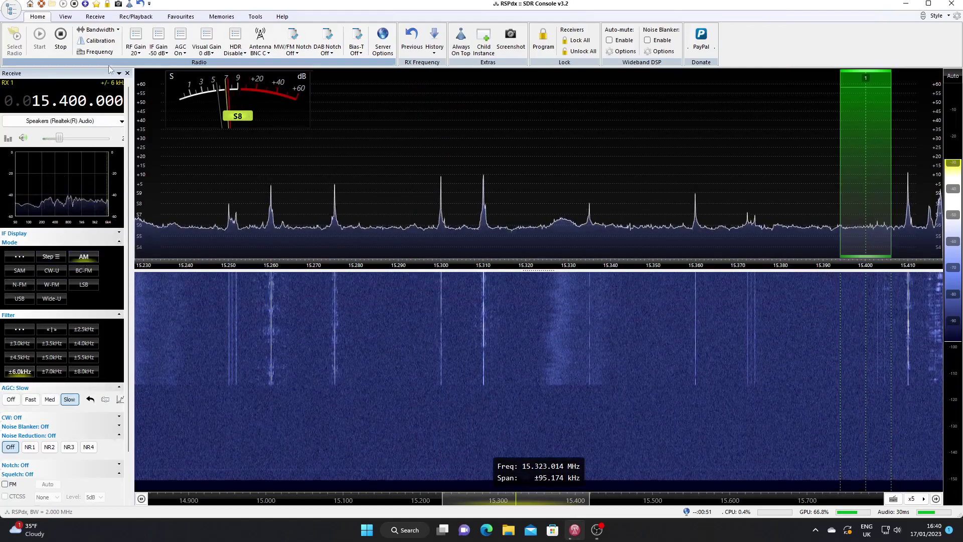
scroll(65, 102, up, 1)
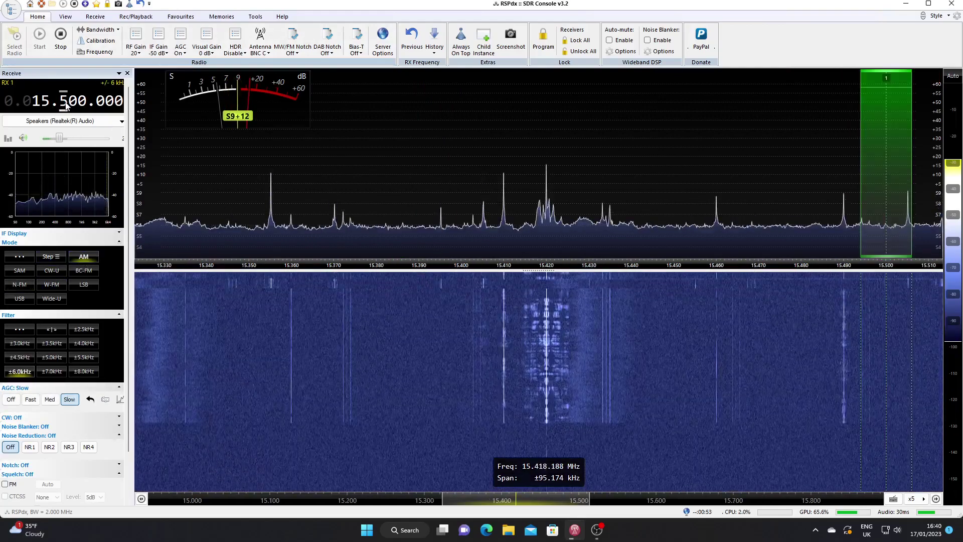
click(547, 229)
mouse_move(60, 139)
mouse_down()
mouse_move(87, 145)
mouse_move(60, 141)
mouse_up()
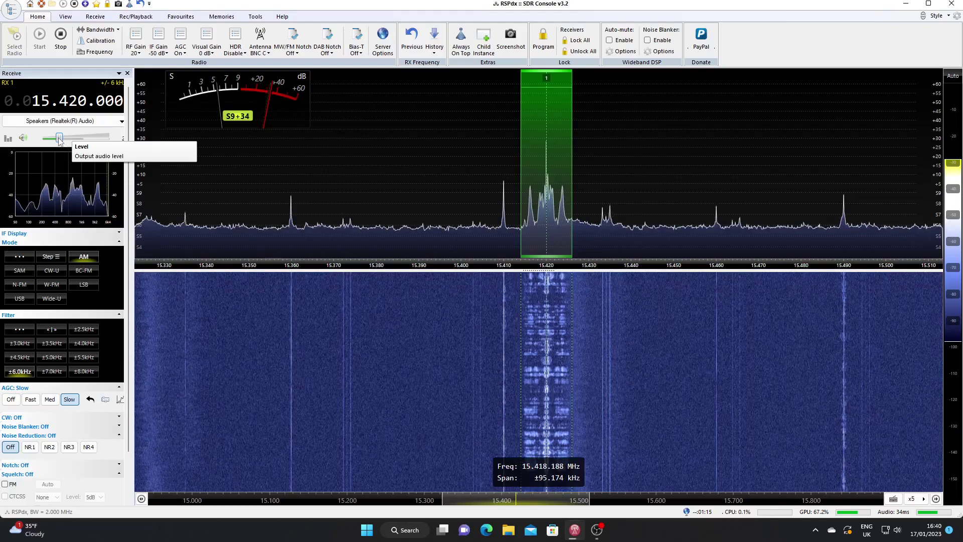
drag(60, 139, 48, 142)
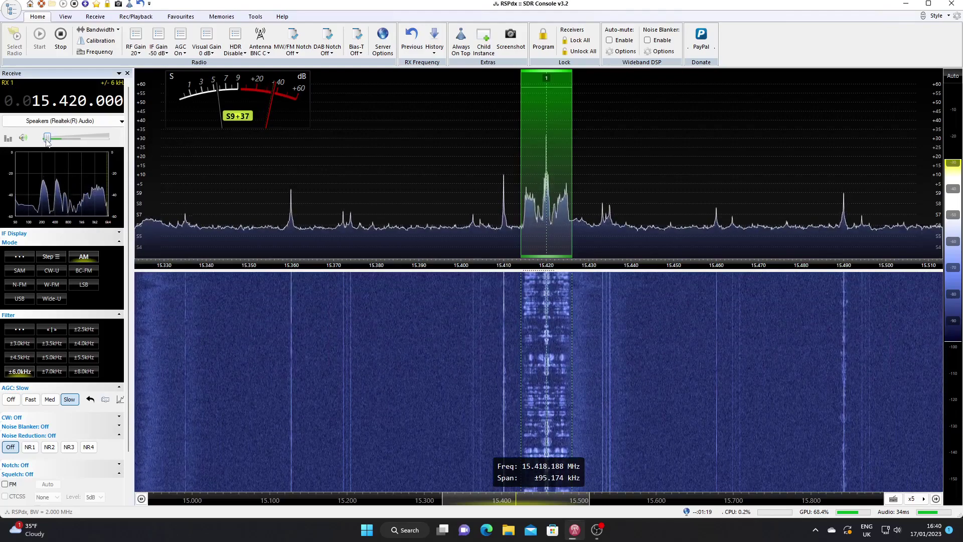